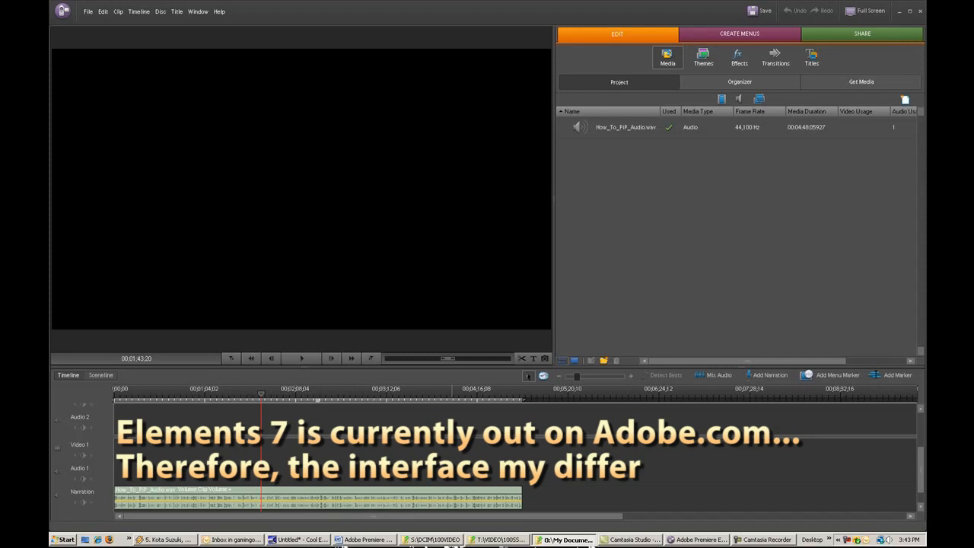
# Show the project in the Sceneline view and return to the Timeline view
pyautogui.click(791, 178)
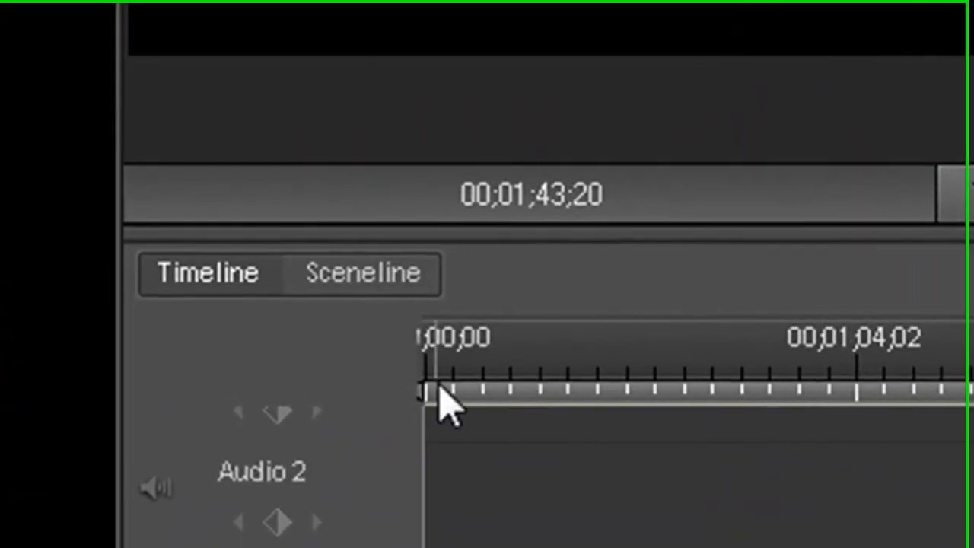
pyautogui.click(298, 272)
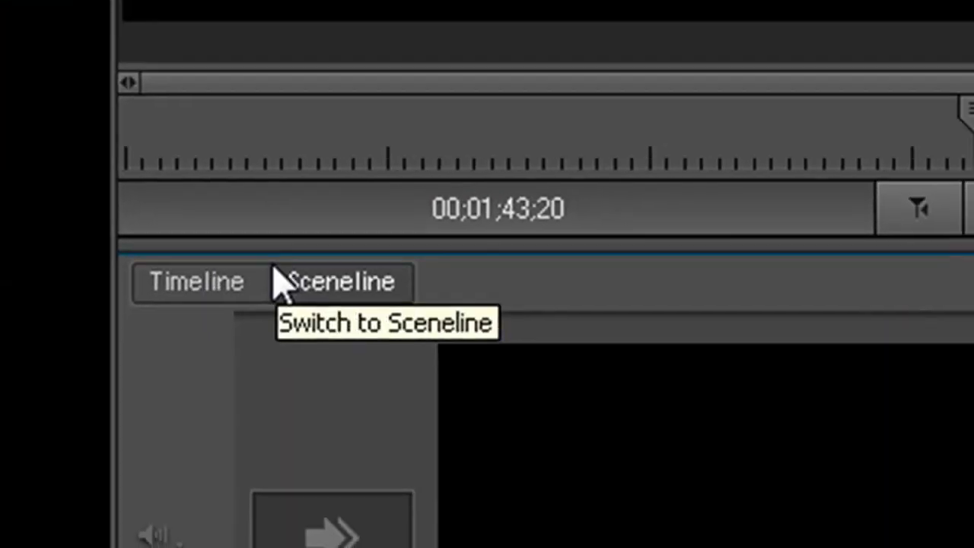
pyautogui.click(196, 281)
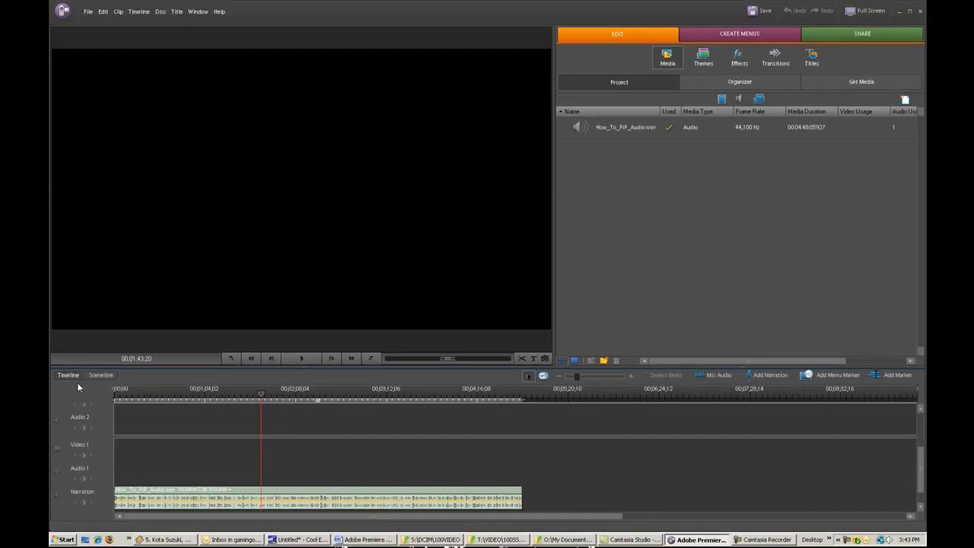
pyautogui.click(98, 377)
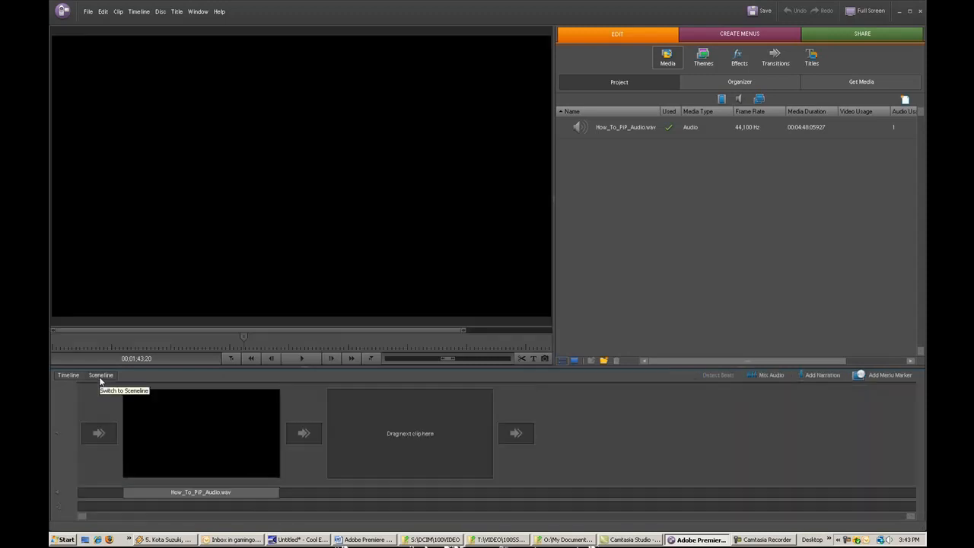
pyautogui.click(82, 376)
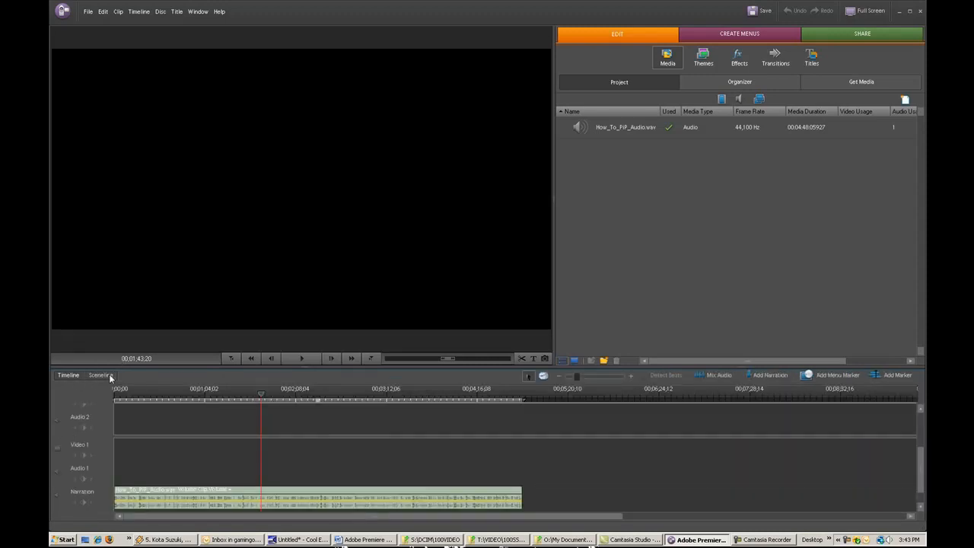
# Delete the How_To_PiP_Audio.wav clip from the timeline and place VID00002.MP4 at the start of the Video 1 track
pyautogui.press('Delete')
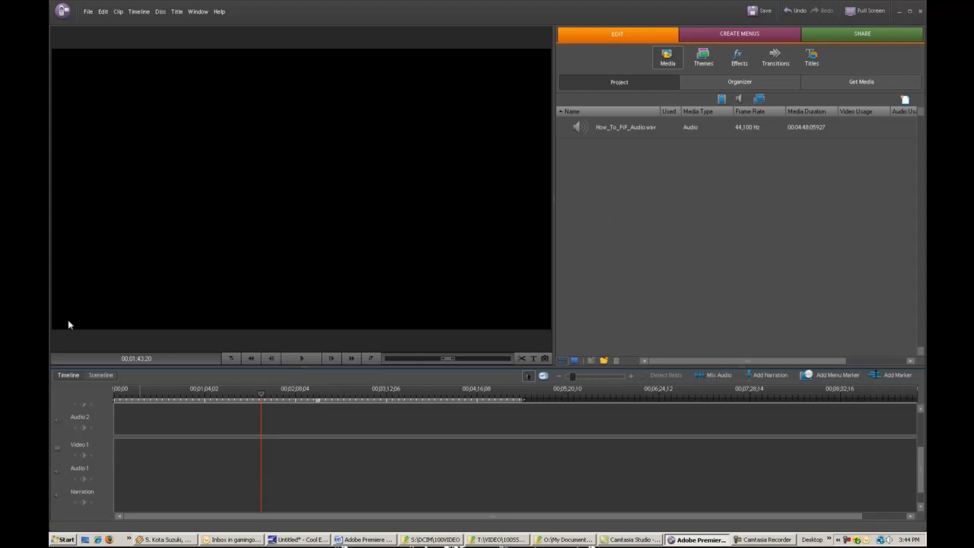
pyautogui.moveTo(535, 325)
pyautogui.mouseDown()
pyautogui.moveTo(214, 485)
pyautogui.moveTo(165, 451)
pyautogui.moveTo(101, 450)
pyautogui.moveTo(190, 452)
pyautogui.mouseUp()
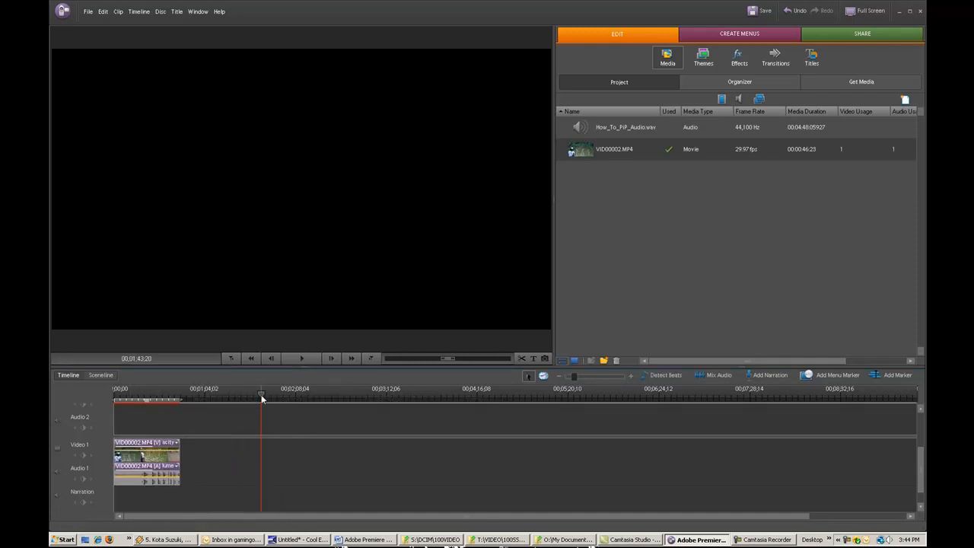
# Trim the beginning of the VID00002.MP4 clip up to the 00;00;19;01 mark so it starts shortly before the action
pyautogui.moveTo(202, 401); pyautogui.dragTo(127, 404)
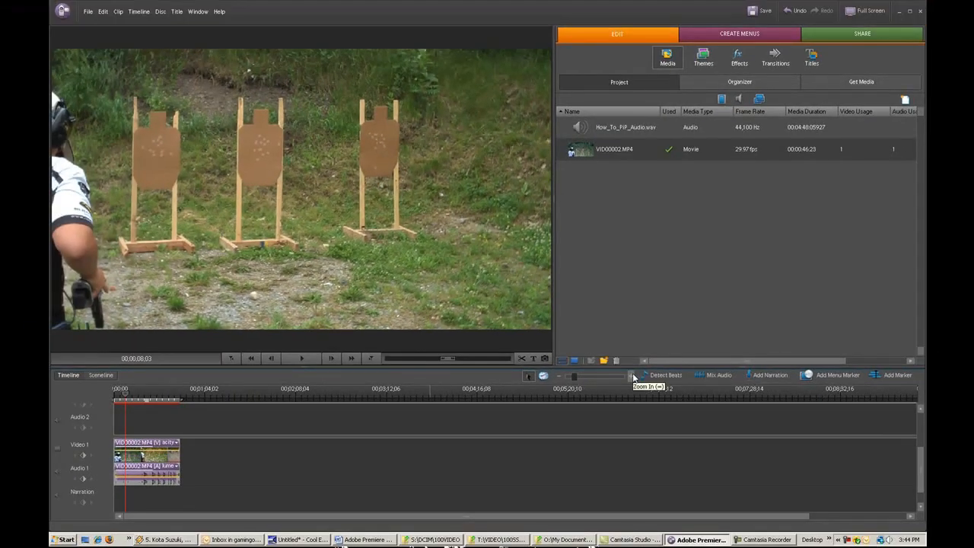
pyautogui.click(634, 377)
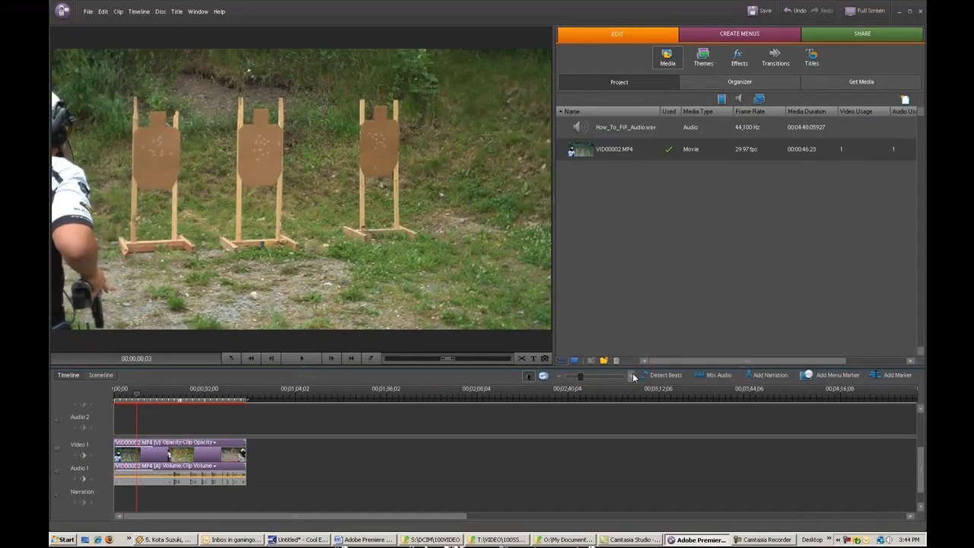
pyautogui.click(633, 378)
pyautogui.click(633, 378)
pyautogui.moveTo(206, 394); pyautogui.dragTo(158, 404)
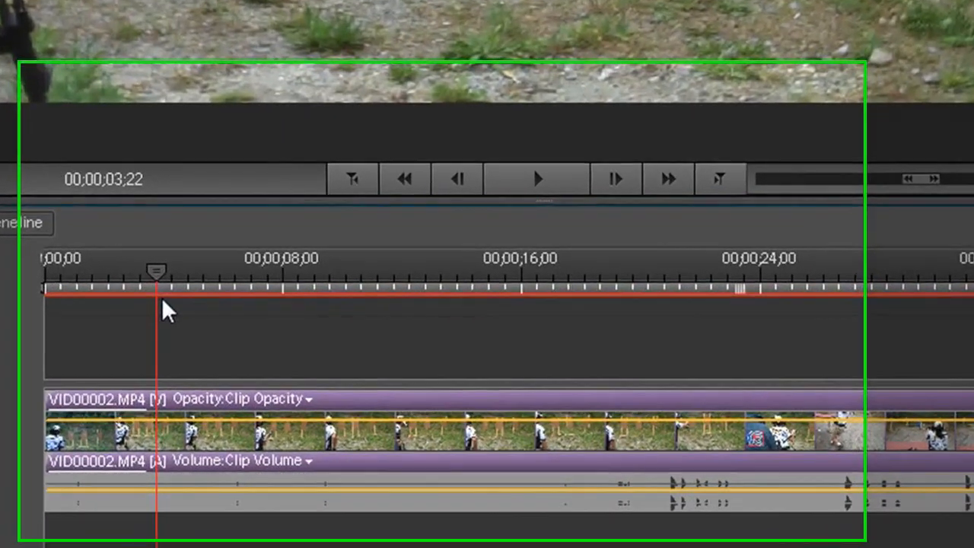
pyautogui.moveTo(160, 317); pyautogui.dragTo(172, 311)
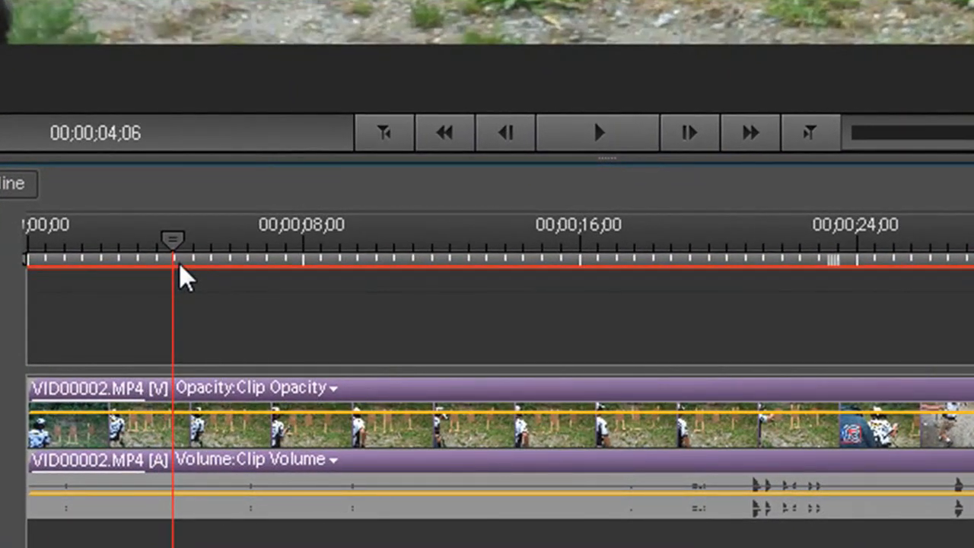
pyautogui.moveTo(181, 266); pyautogui.dragTo(692, 400)
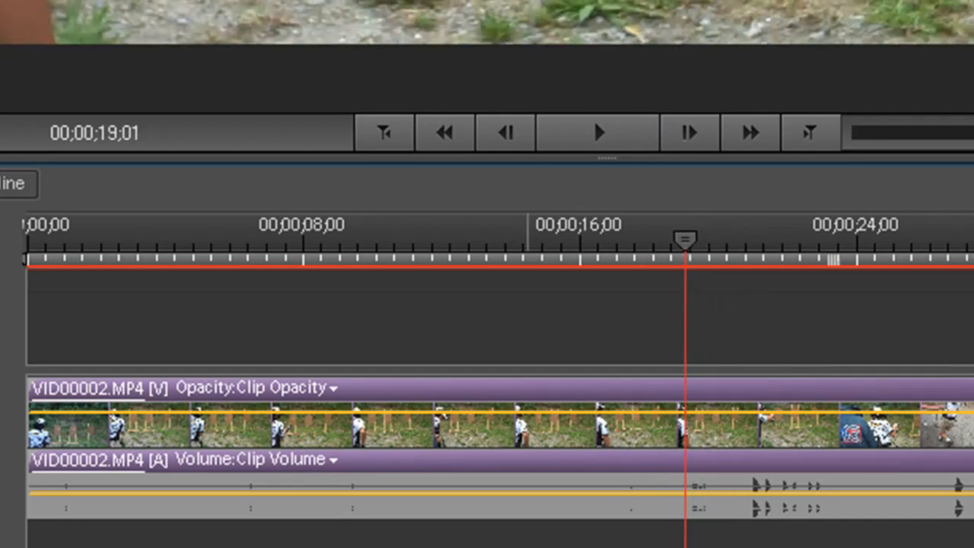
pyautogui.moveTo(36, 464); pyautogui.dragTo(687, 506)
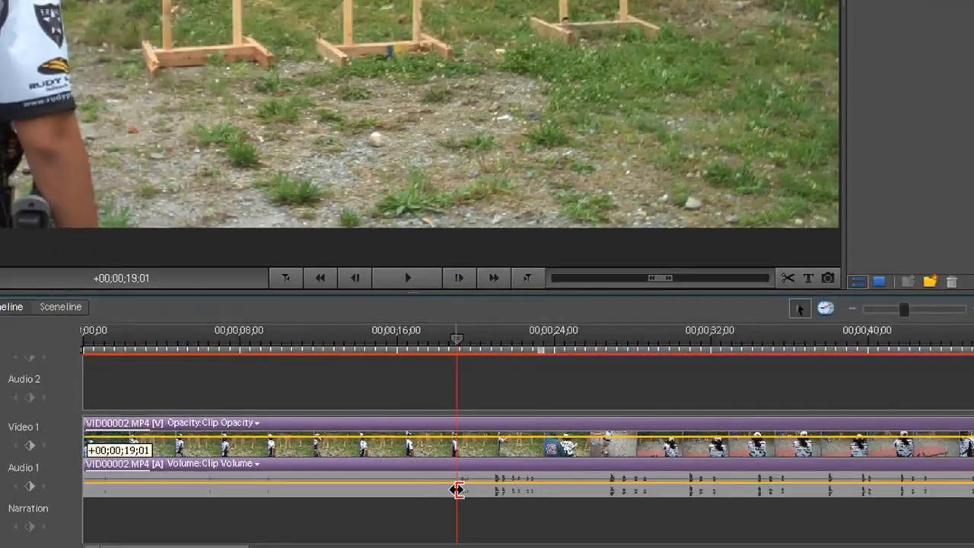
pyautogui.moveTo(456, 489); pyautogui.dragTo(458, 489)
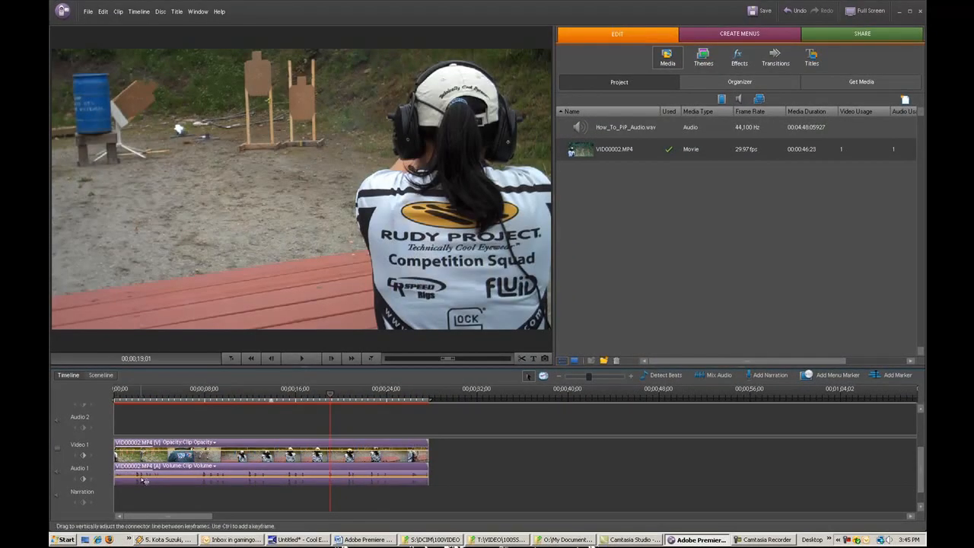
# Preview the trimmed VID00002.MP4 clip from the start of the timeline and return the playhead to the beginning
pyautogui.moveTo(323, 404); pyautogui.dragTo(104, 412)
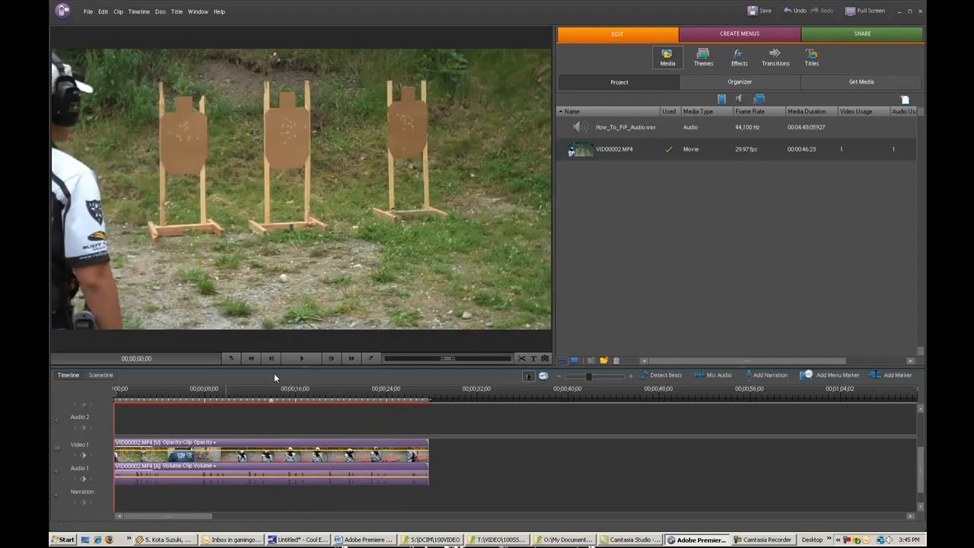
pyautogui.click(299, 361)
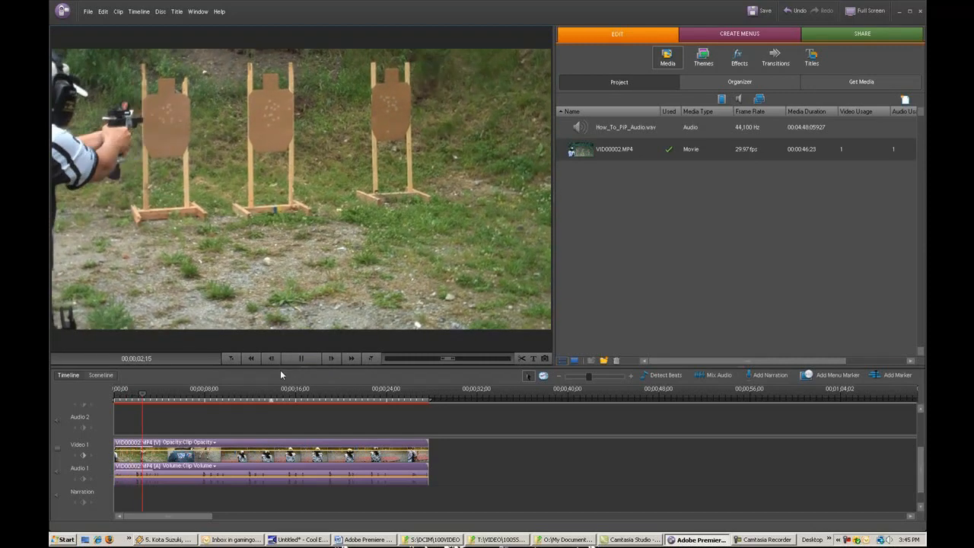
pyautogui.click(307, 363)
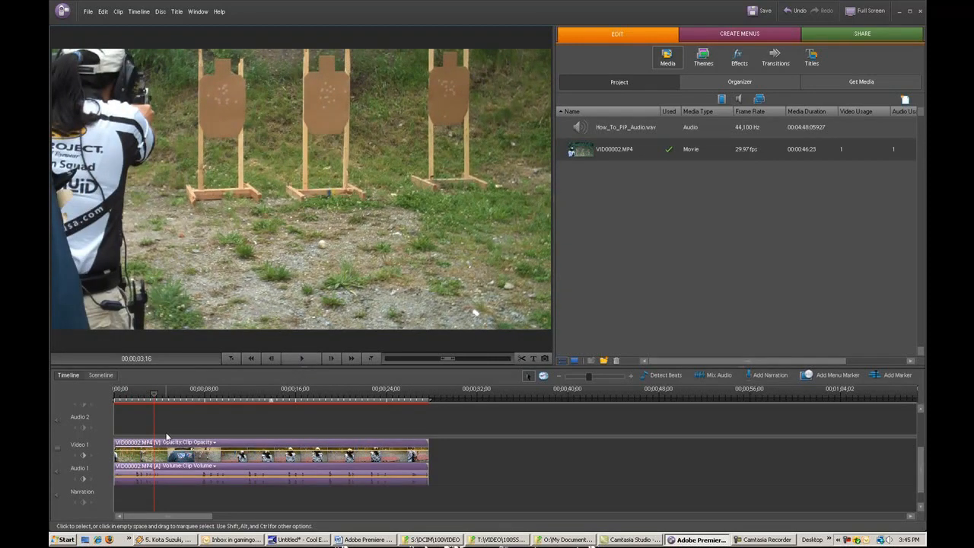
pyautogui.moveTo(158, 397); pyautogui.dragTo(114, 400)
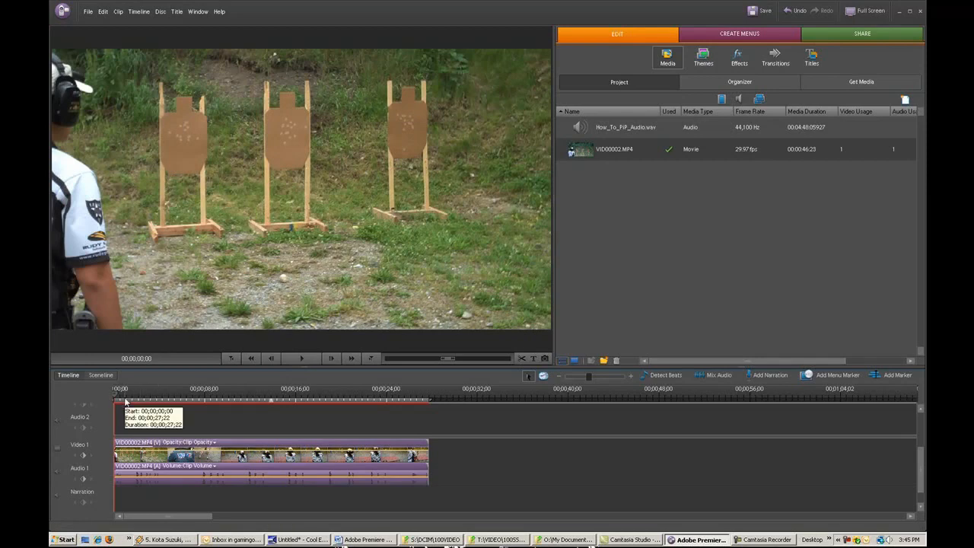
# Trim the end of the VID00002.MP4 clip back to the 00;00;21;15 mark
pyautogui.moveTo(118, 393); pyautogui.dragTo(340, 432)
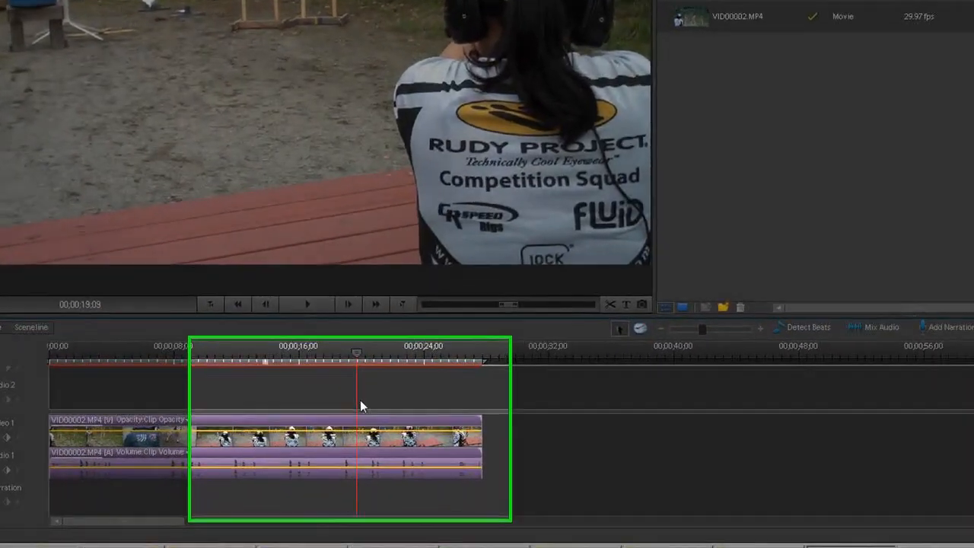
pyautogui.moveTo(360, 400); pyautogui.dragTo(403, 408)
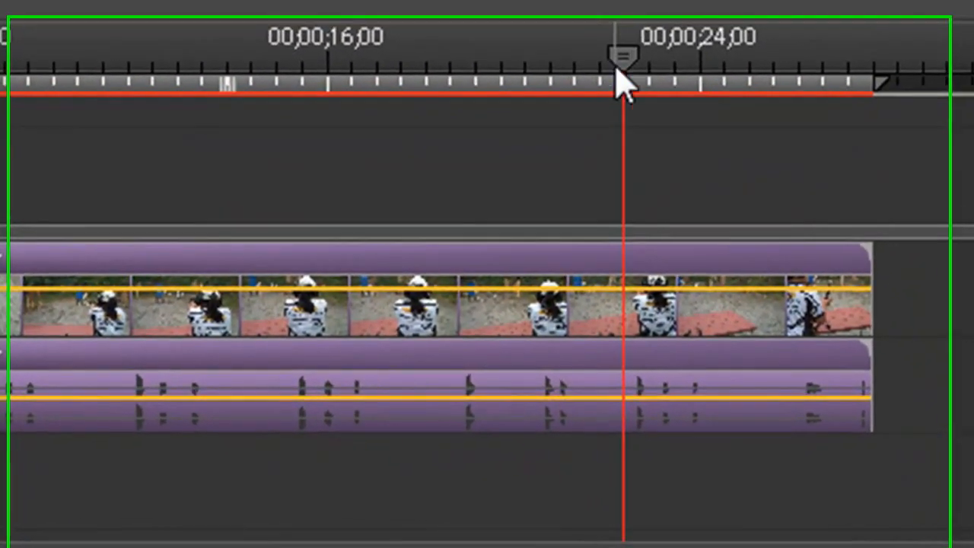
pyautogui.moveTo(572, 128); pyautogui.dragTo(555, 130)
pyautogui.moveTo(623, 55); pyautogui.dragTo(611, 54)
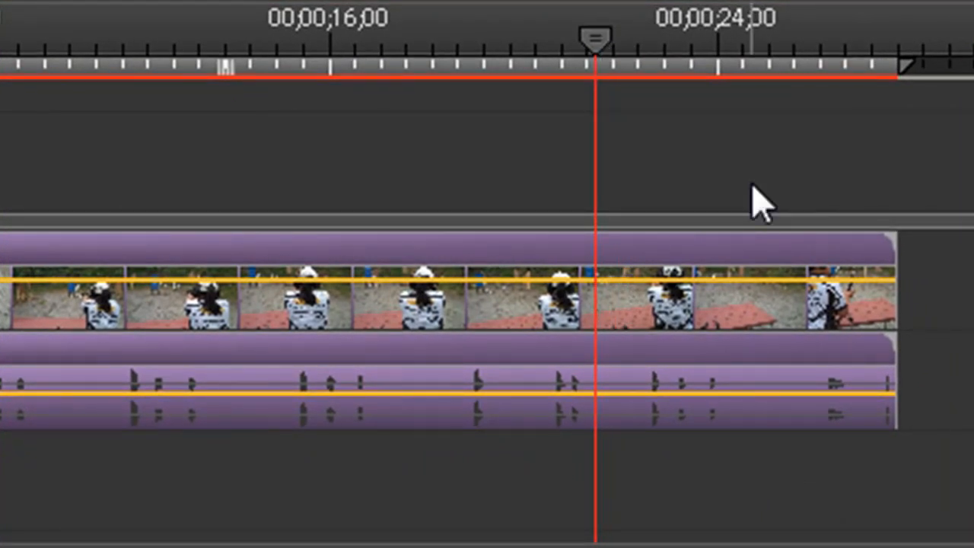
pyautogui.moveTo(891, 315); pyautogui.dragTo(605, 323)
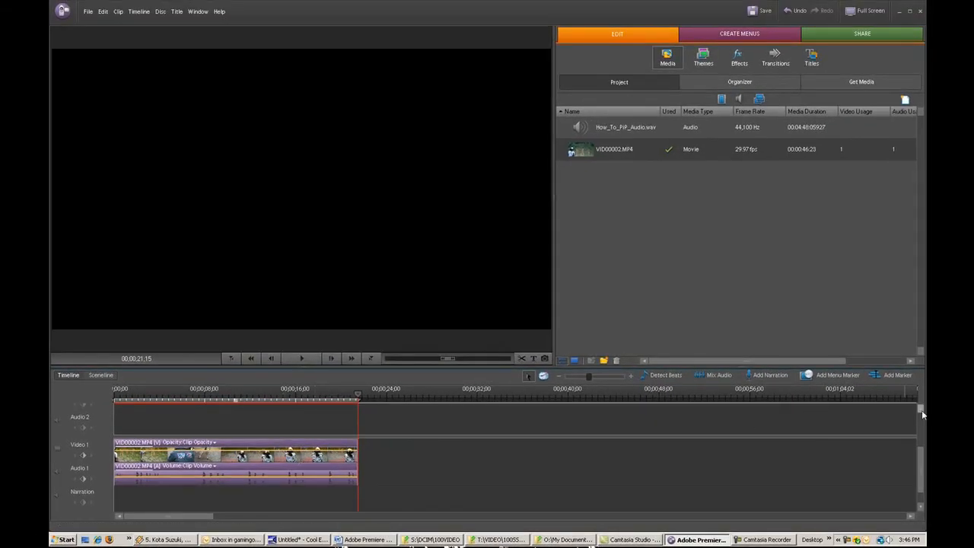
# Bring SMOV0001.AVI from its Windows folder into the project and place it at the start of the Video 2 track
pyautogui.scroll(2, 922, 410)
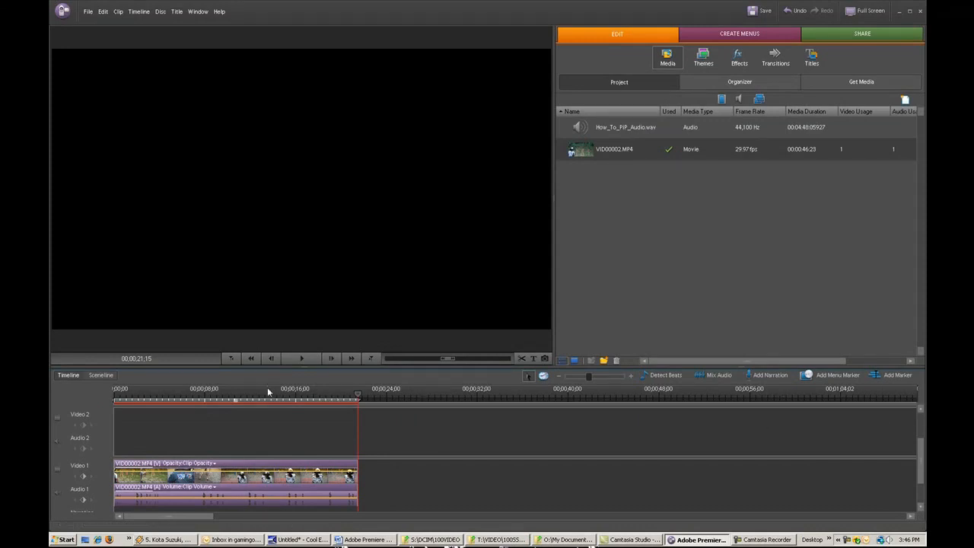
pyautogui.click(498, 540)
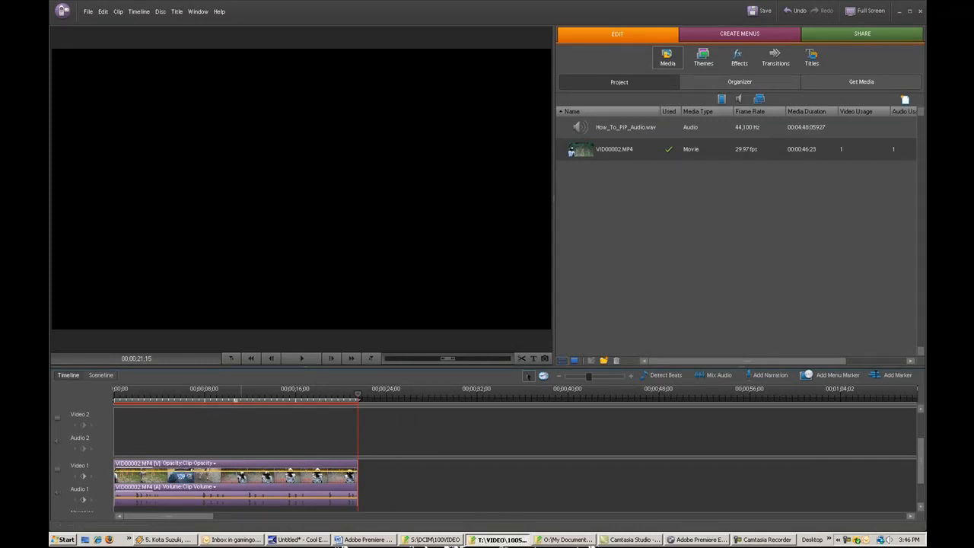
pyautogui.click(564, 539)
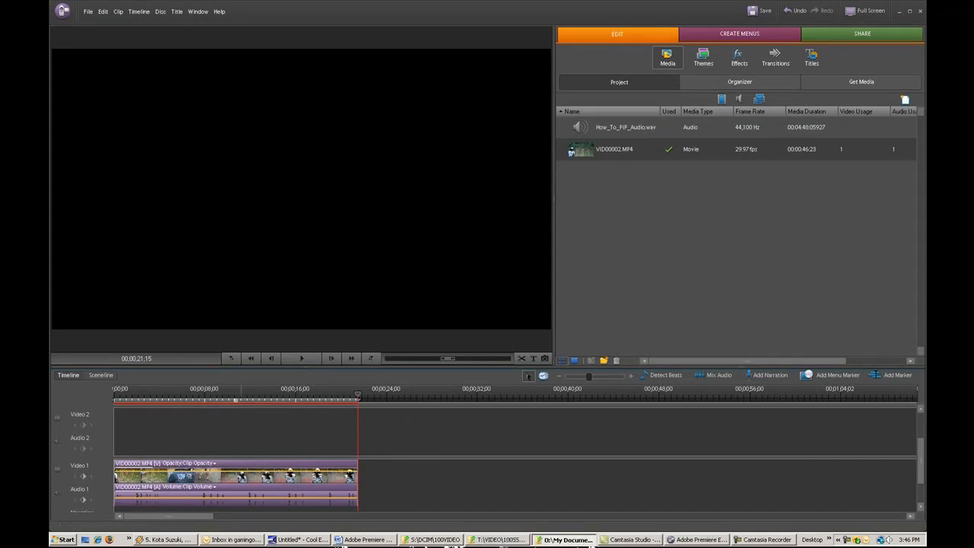
pyautogui.moveTo(606, 230); pyautogui.dragTo(613, 229)
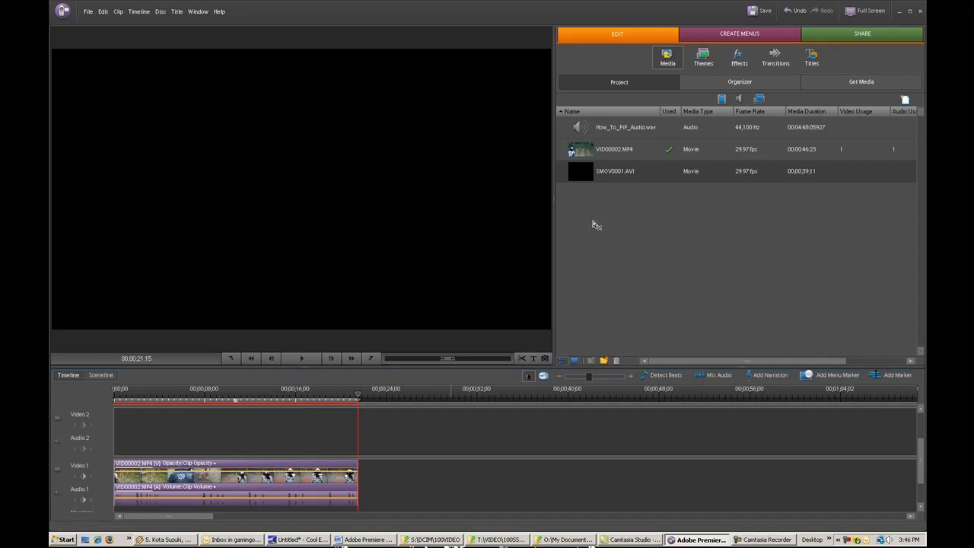
pyautogui.moveTo(369, 408); pyautogui.dragTo(115, 427)
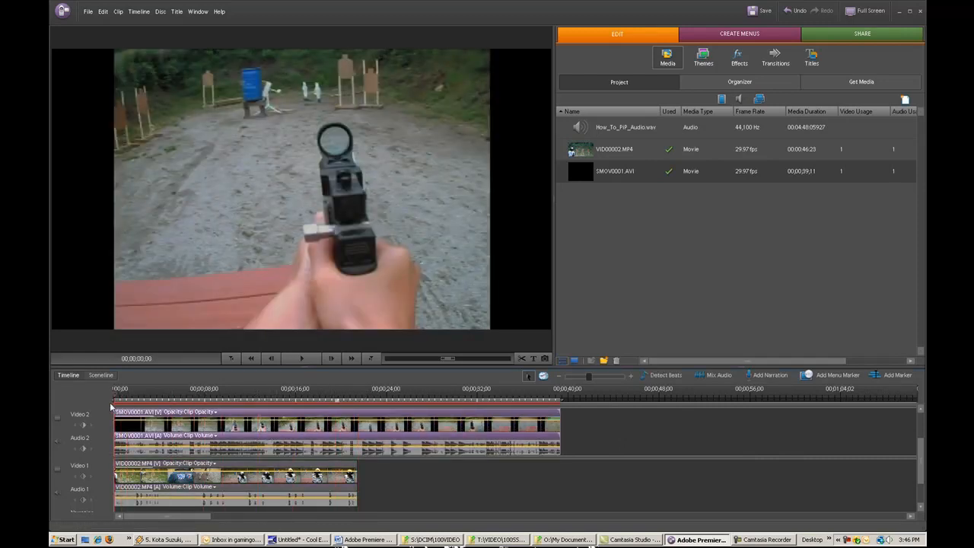
# Scale the SMOV0001.AVI picture down to roughly half size and place it in the lower-right corner of the frame
pyautogui.press('Home')
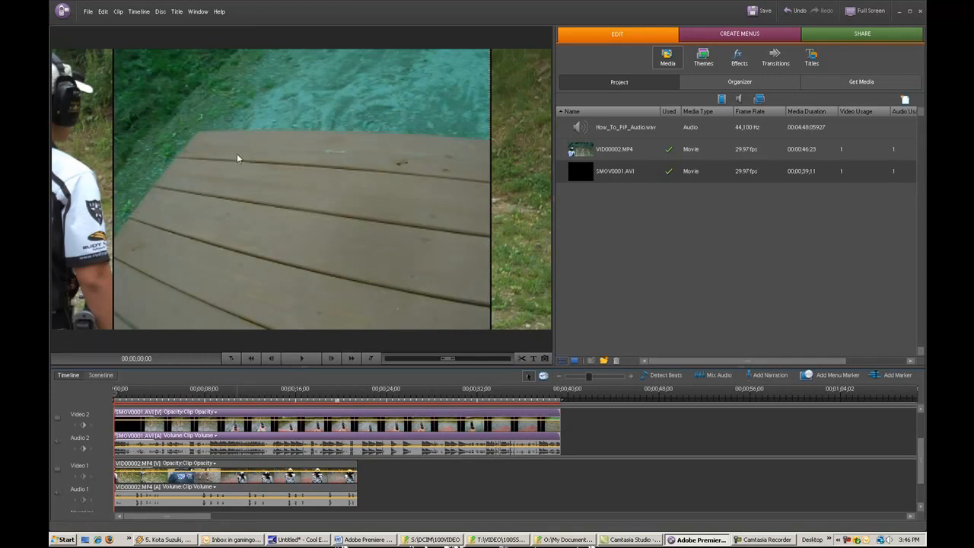
pyautogui.click(345, 163)
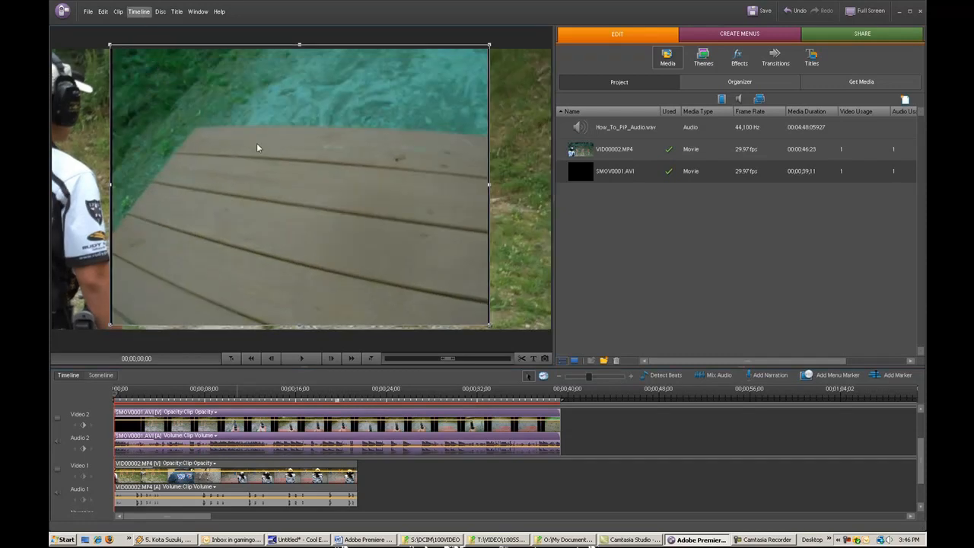
pyautogui.moveTo(485, 324); pyautogui.dragTo(400, 256)
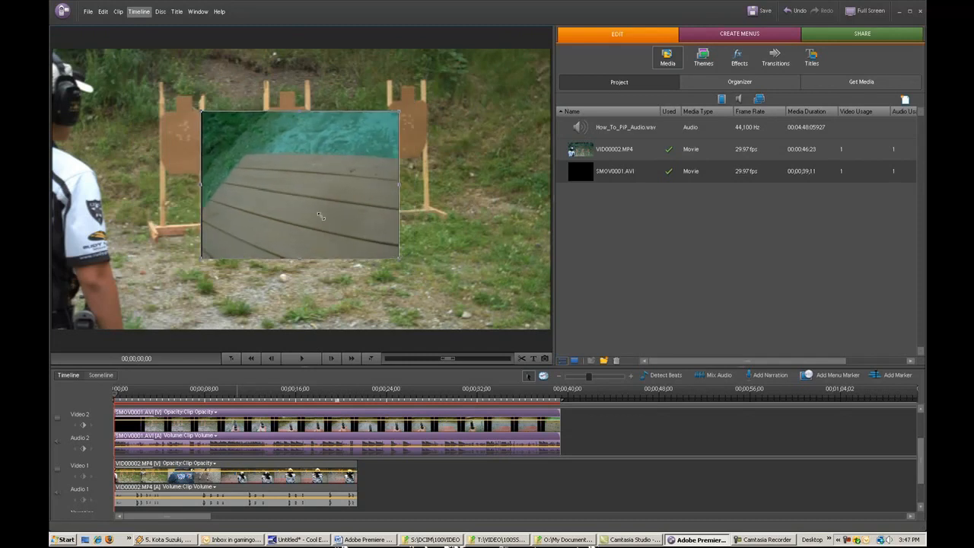
pyautogui.moveTo(316, 220); pyautogui.dragTo(470, 284)
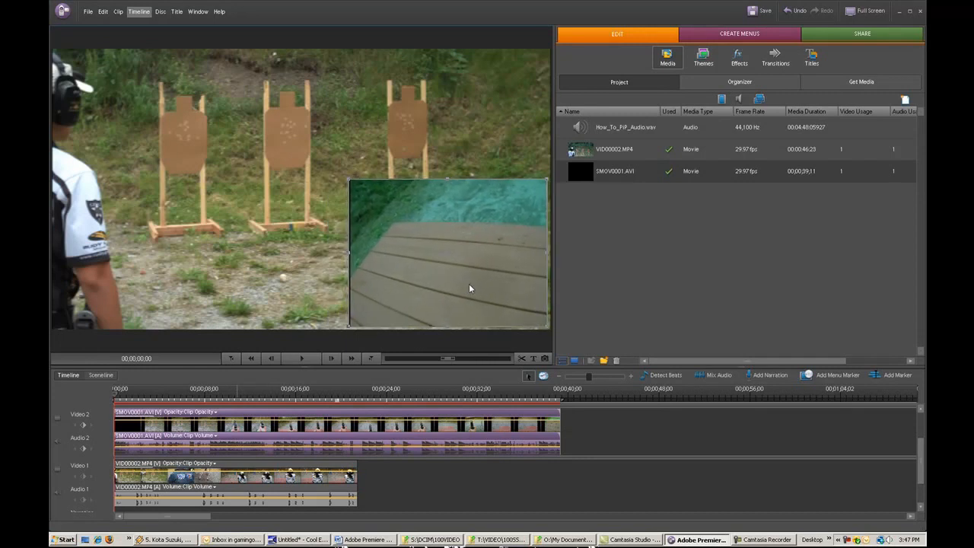
pyautogui.click(286, 264)
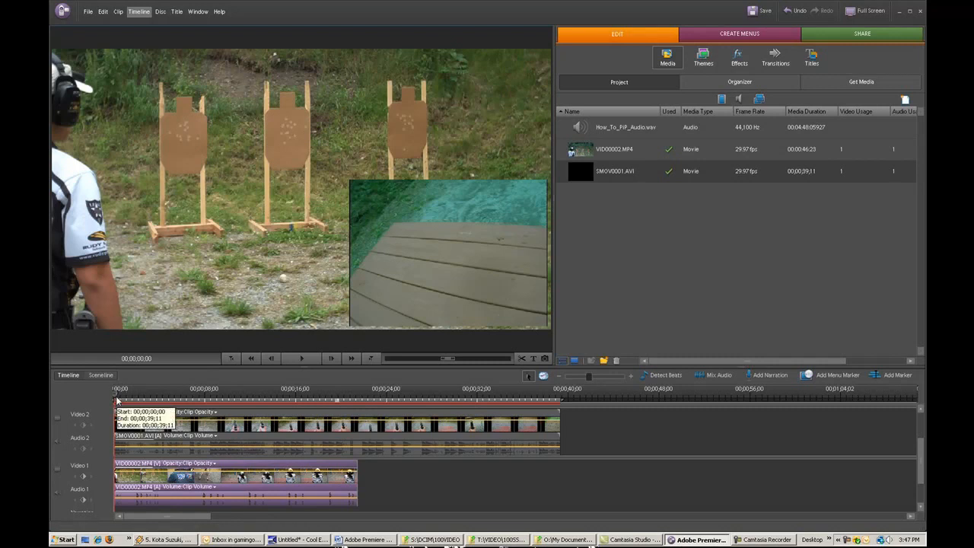
# Trim the beginning of the SMOV0001.AVI clip on Video 2 up to the 00;00;06;16 mark
pyautogui.click(137, 416)
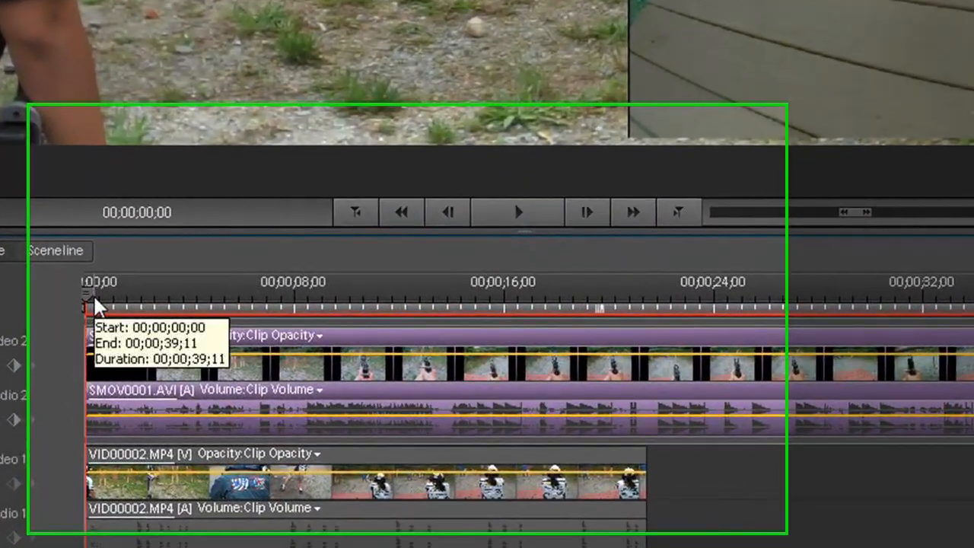
pyautogui.moveTo(106, 357); pyautogui.dragTo(125, 358)
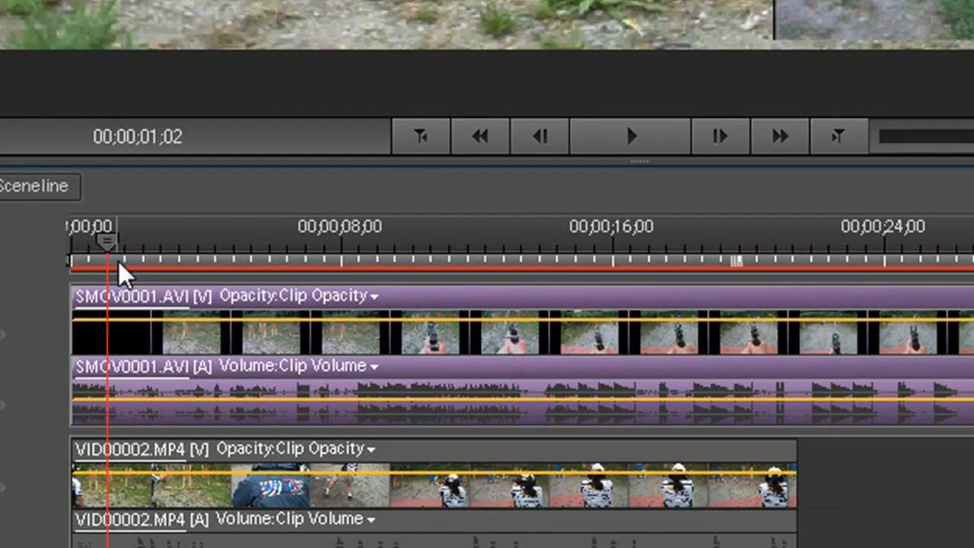
pyautogui.moveTo(113, 249); pyautogui.dragTo(293, 326)
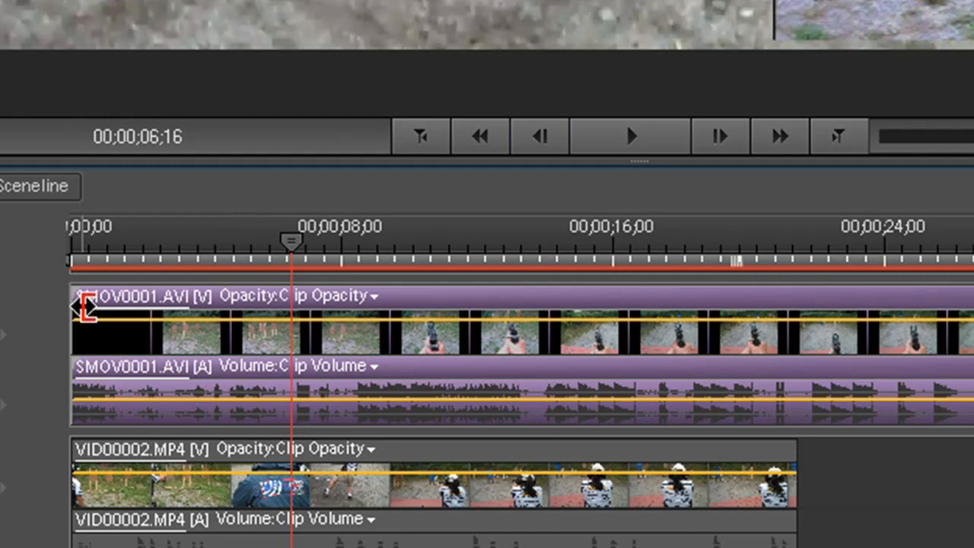
pyautogui.moveTo(84, 307); pyautogui.dragTo(307, 326)
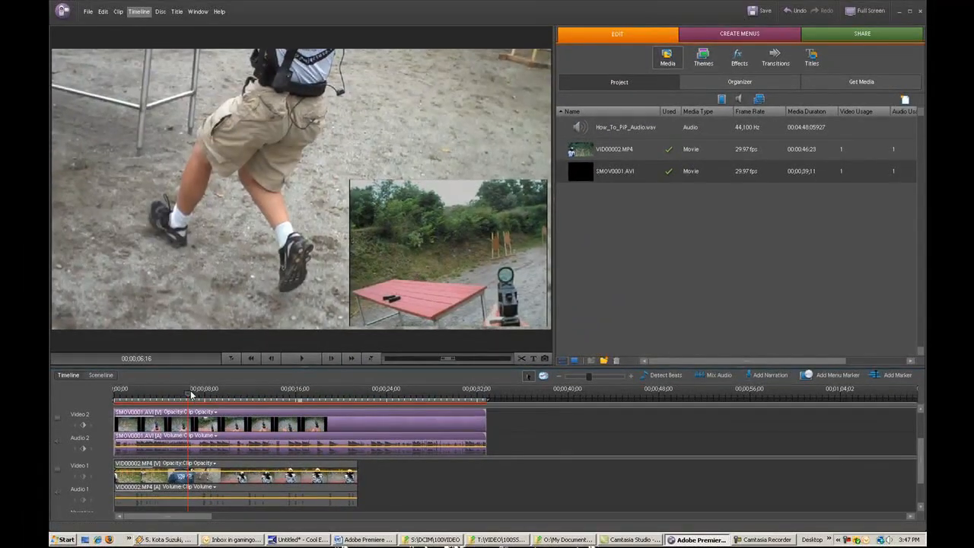
# Play the picture-in-picture from the start of the timeline to check that both clips are in sync
pyautogui.moveTo(194, 388); pyautogui.dragTo(115, 396)
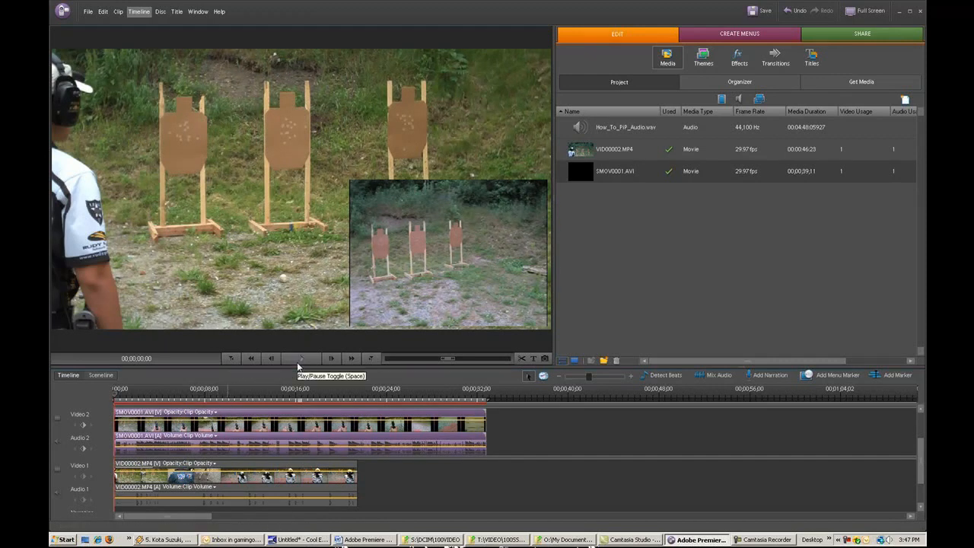
pyautogui.click(299, 363)
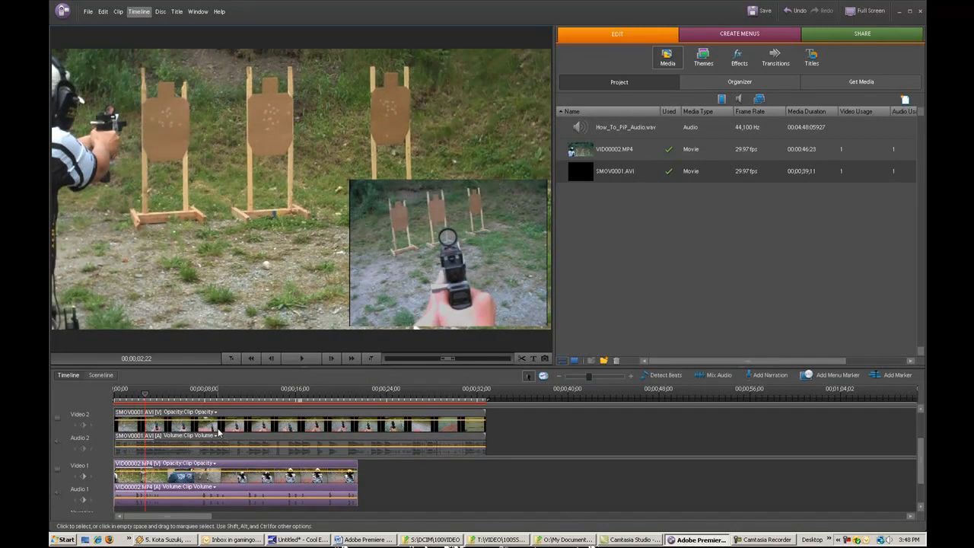
# Try shifting the SMOV0001.AVI clip slightly later on the Video 2 track, and move it back to the start of the timeline
pyautogui.click(168, 412)
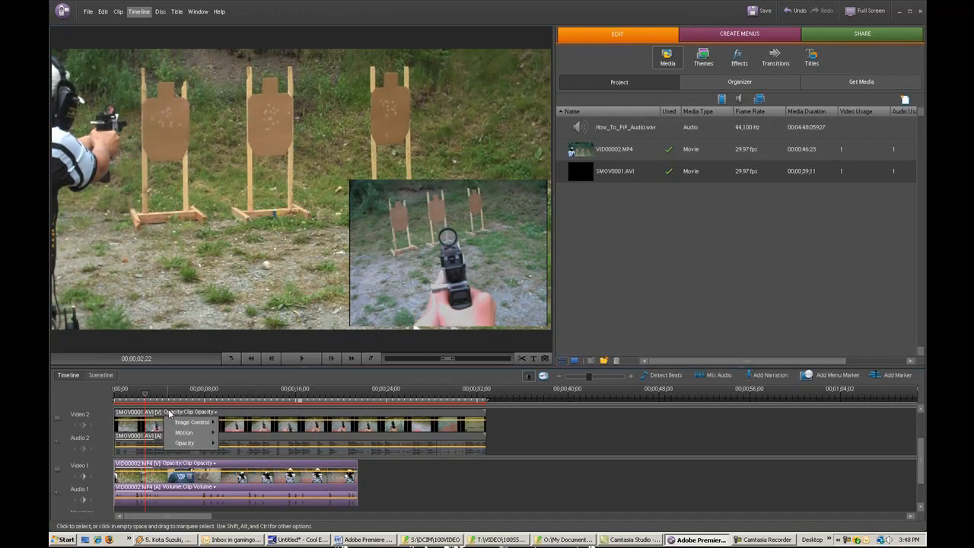
pyautogui.click(267, 415)
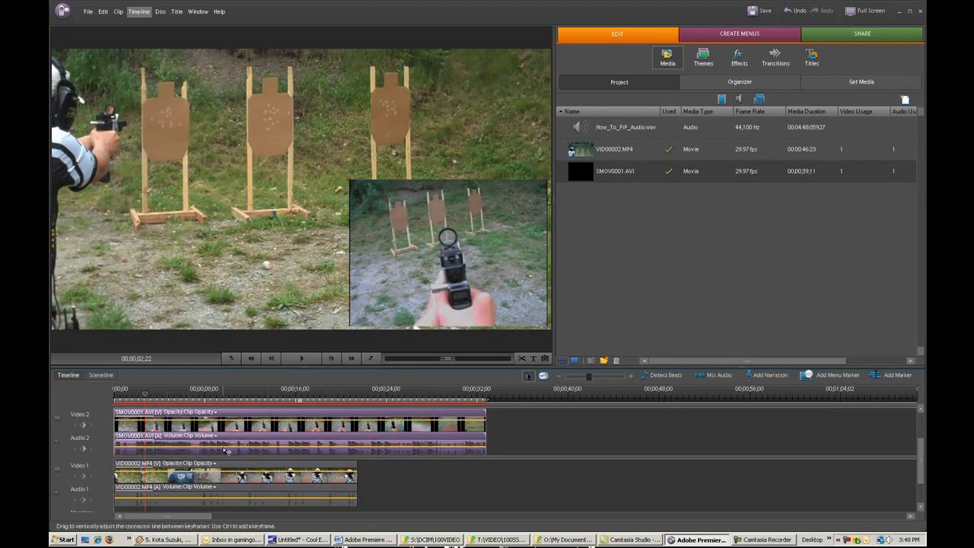
pyautogui.click(633, 378)
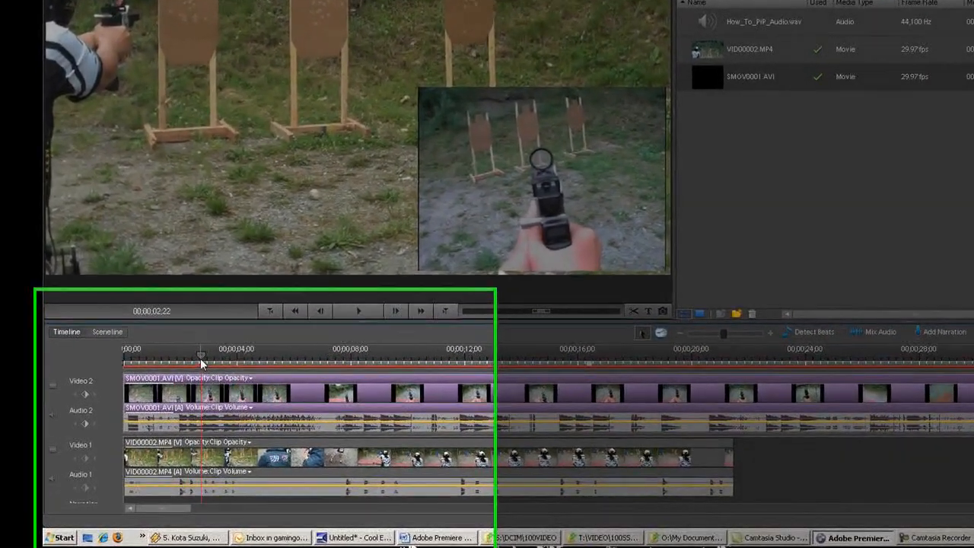
pyautogui.moveTo(177, 392); pyautogui.dragTo(138, 394)
pyautogui.moveTo(185, 288); pyautogui.dragTo(152, 295)
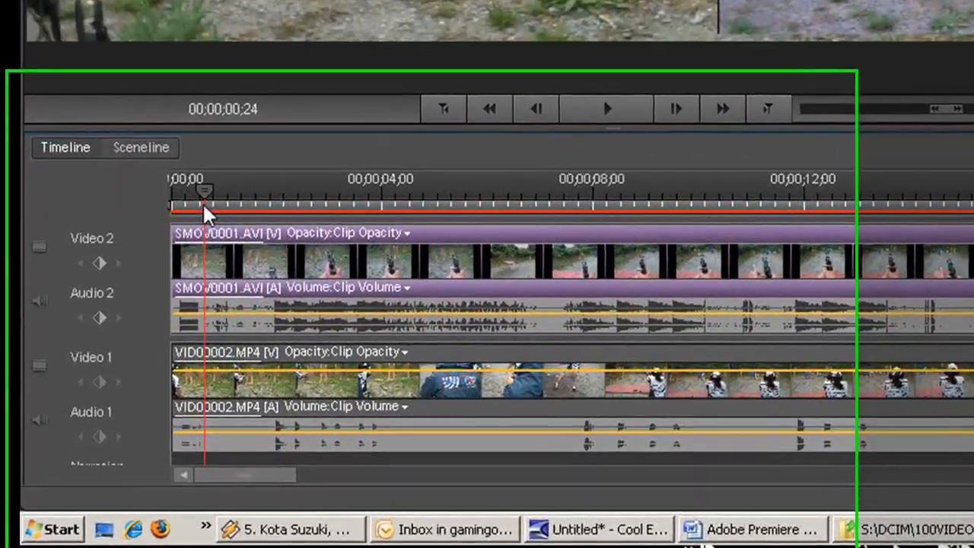
pyautogui.moveTo(194, 179); pyautogui.dragTo(189, 177)
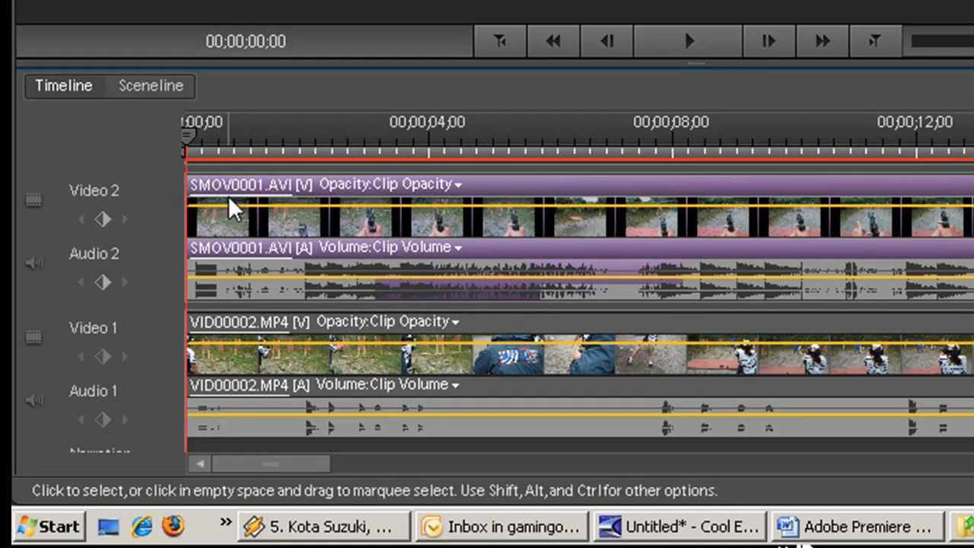
pyautogui.moveTo(235, 206); pyautogui.dragTo(253, 213)
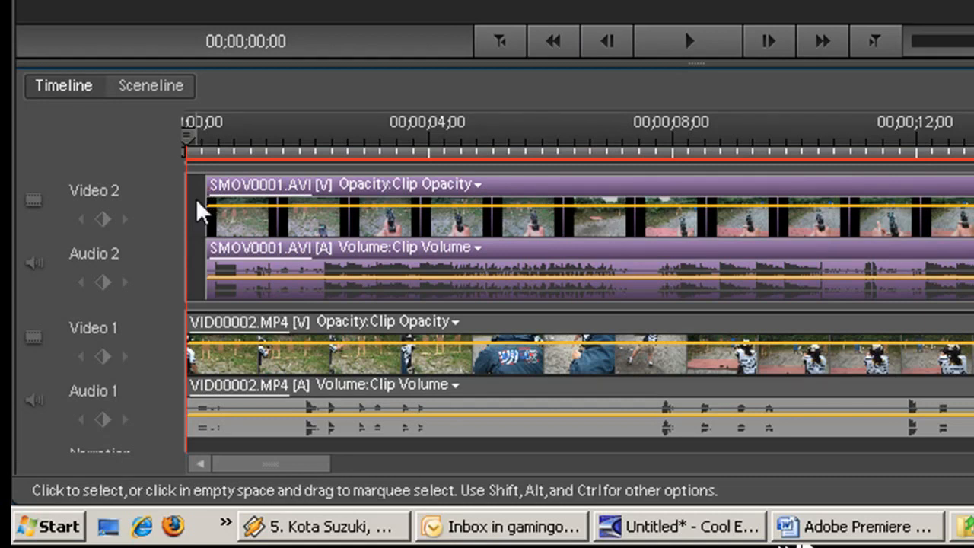
pyautogui.click(198, 145)
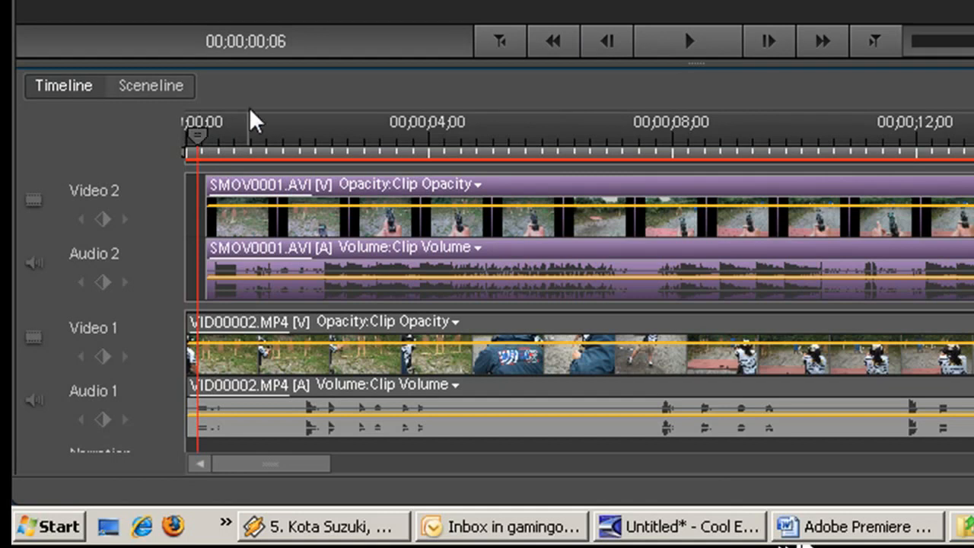
pyautogui.moveTo(226, 211); pyautogui.dragTo(973, 205)
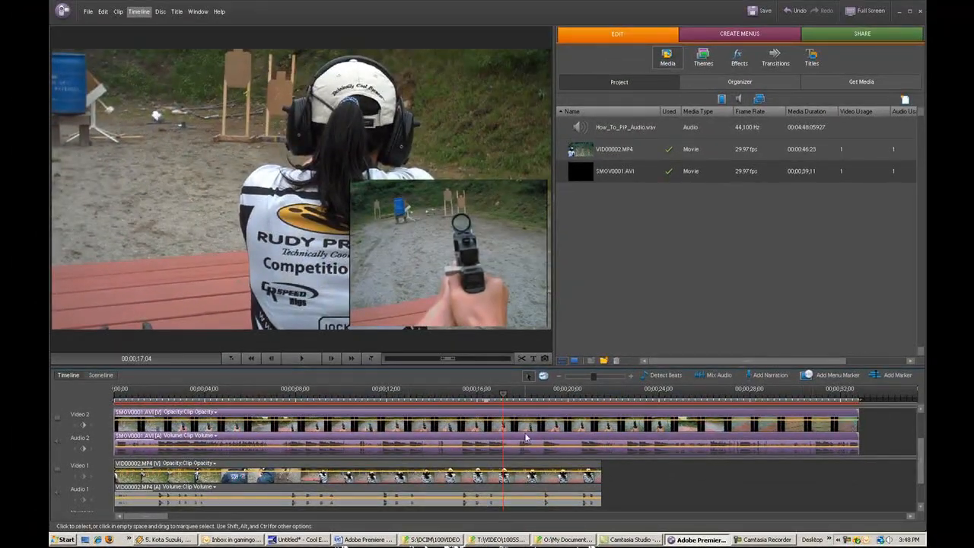
# Play the picture-in-picture from 00;00;17;19 to check the sync of both clips near the end of VID00002.MP4
pyautogui.click(525, 397)
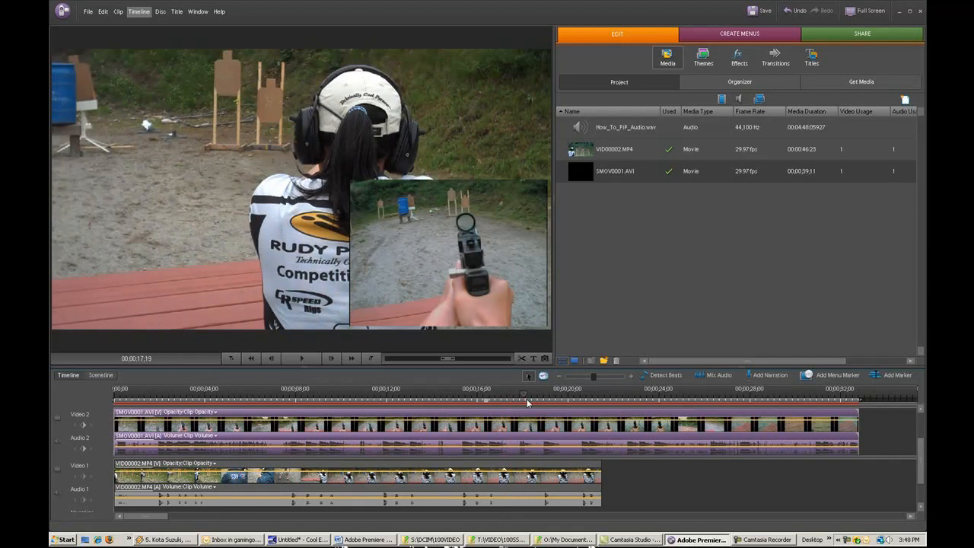
pyautogui.press('space')
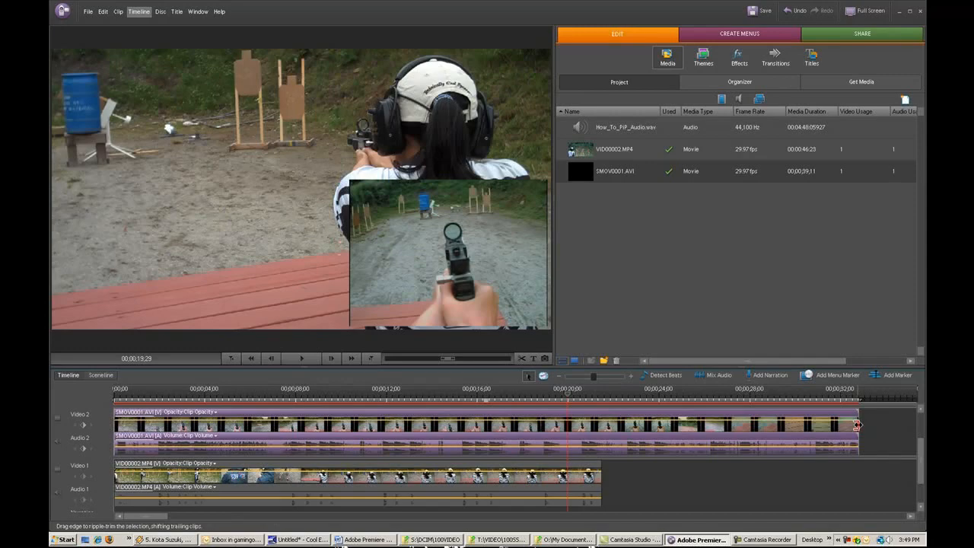
# Trim the end of SMOV0001.AVI on Video 2 to match the end of VID00002.MP4, and return the playhead to 00;00;00;00
pyautogui.moveTo(857, 425); pyautogui.dragTo(602, 431)
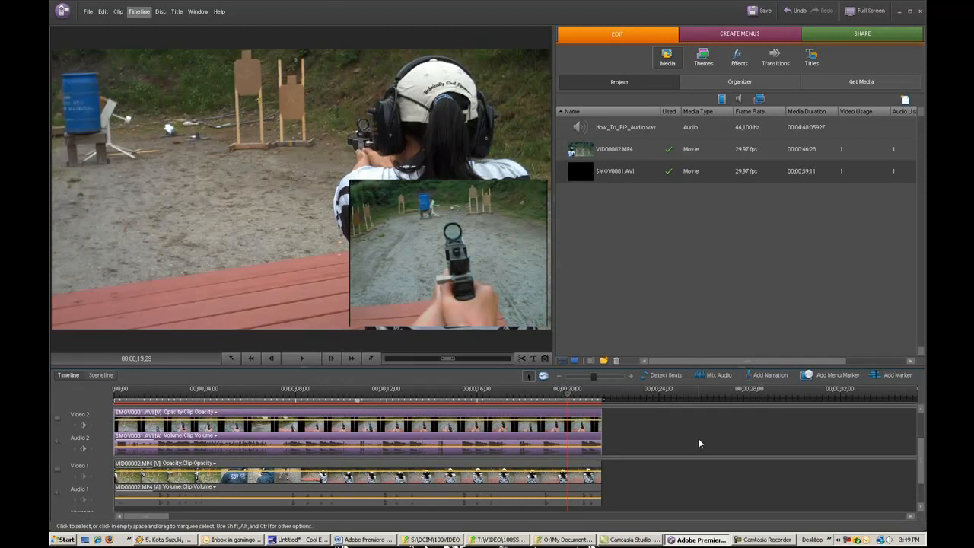
pyautogui.moveTo(567, 396); pyautogui.dragTo(113, 416)
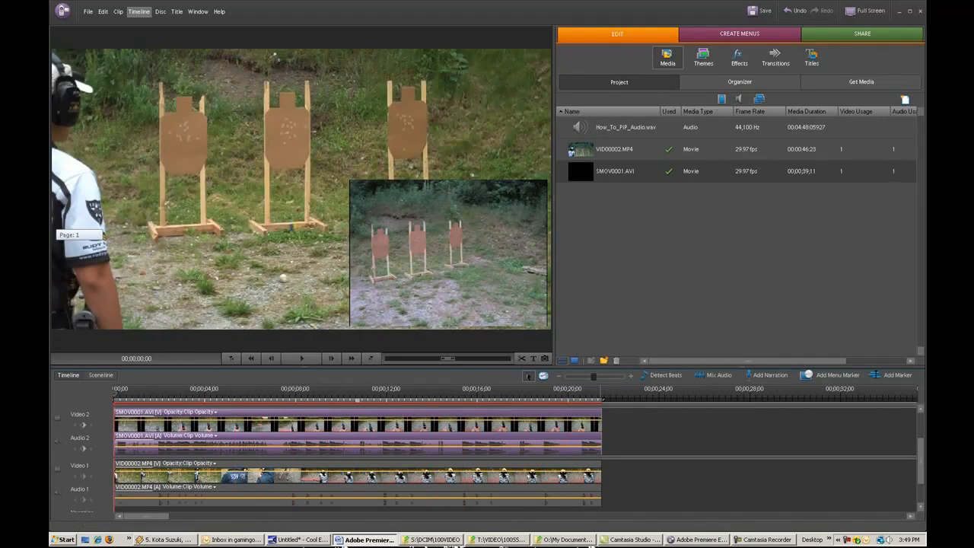